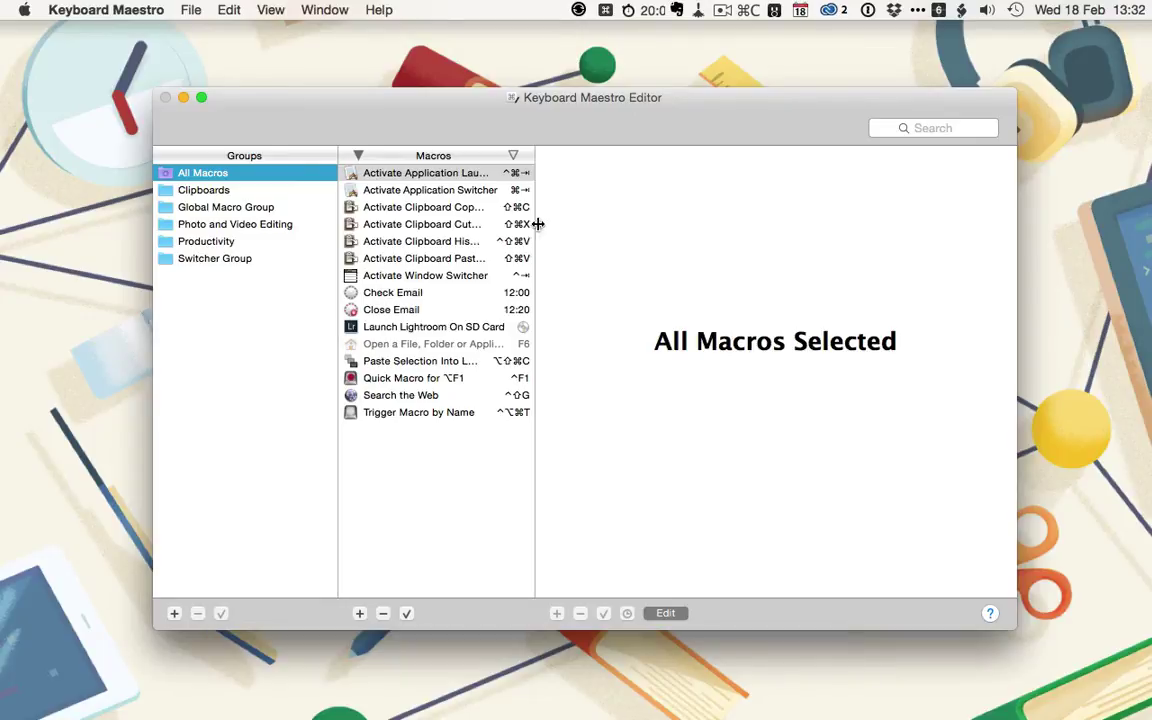
Launch the Keyboard Maestro Editor and examine the application availability options of the Photo and Video Editing group
click(605, 12)
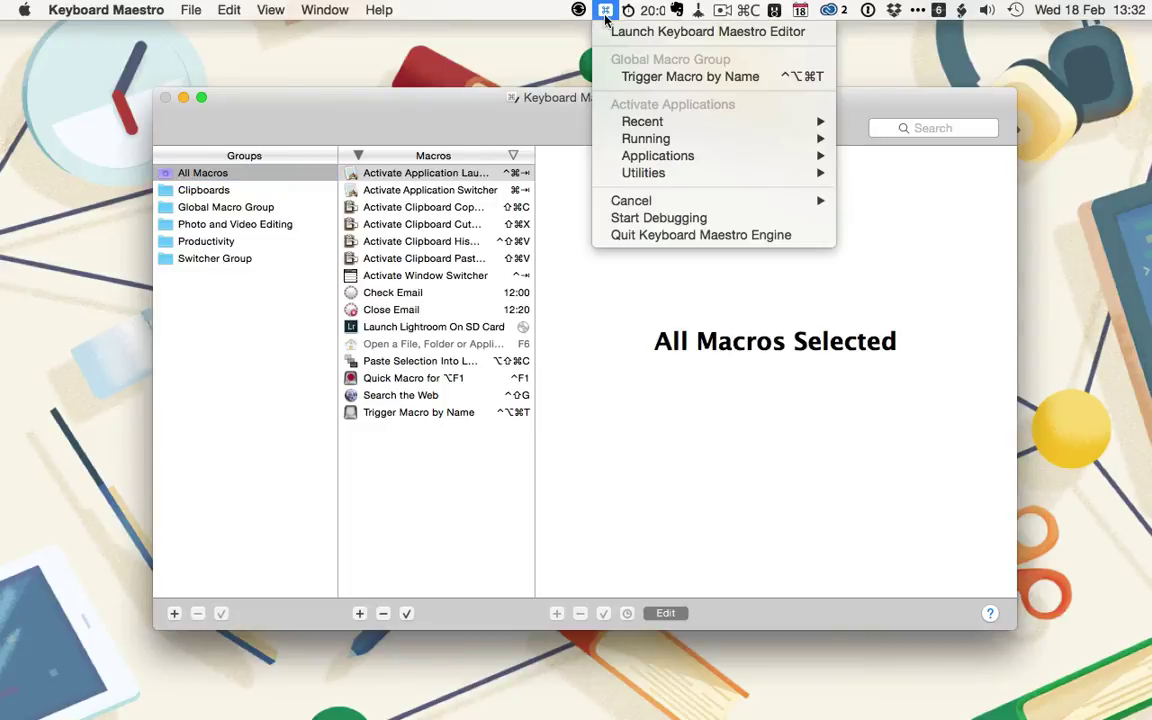
click(618, 31)
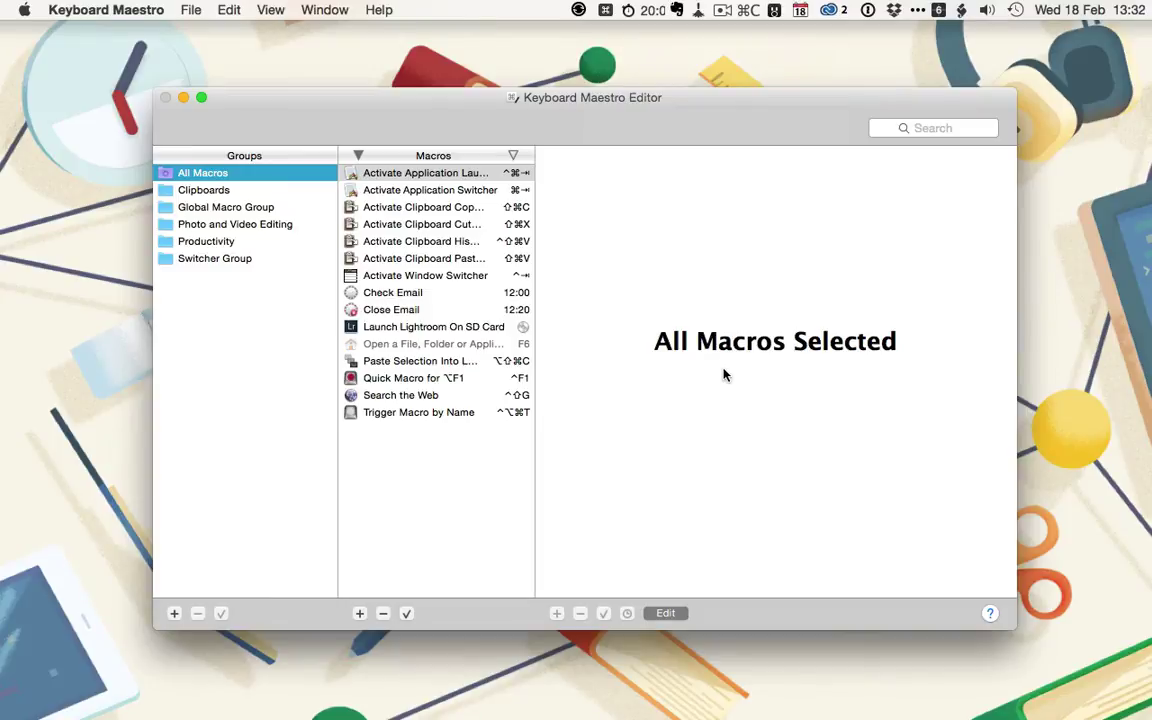
click(204, 226)
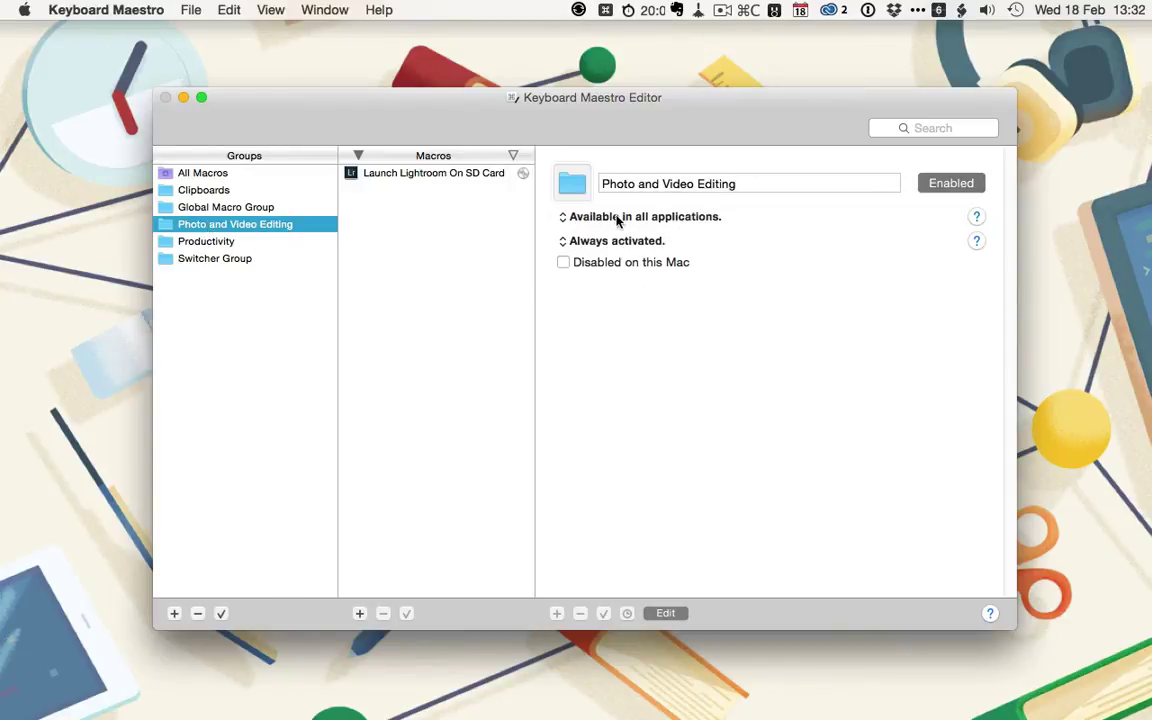
click(561, 218)
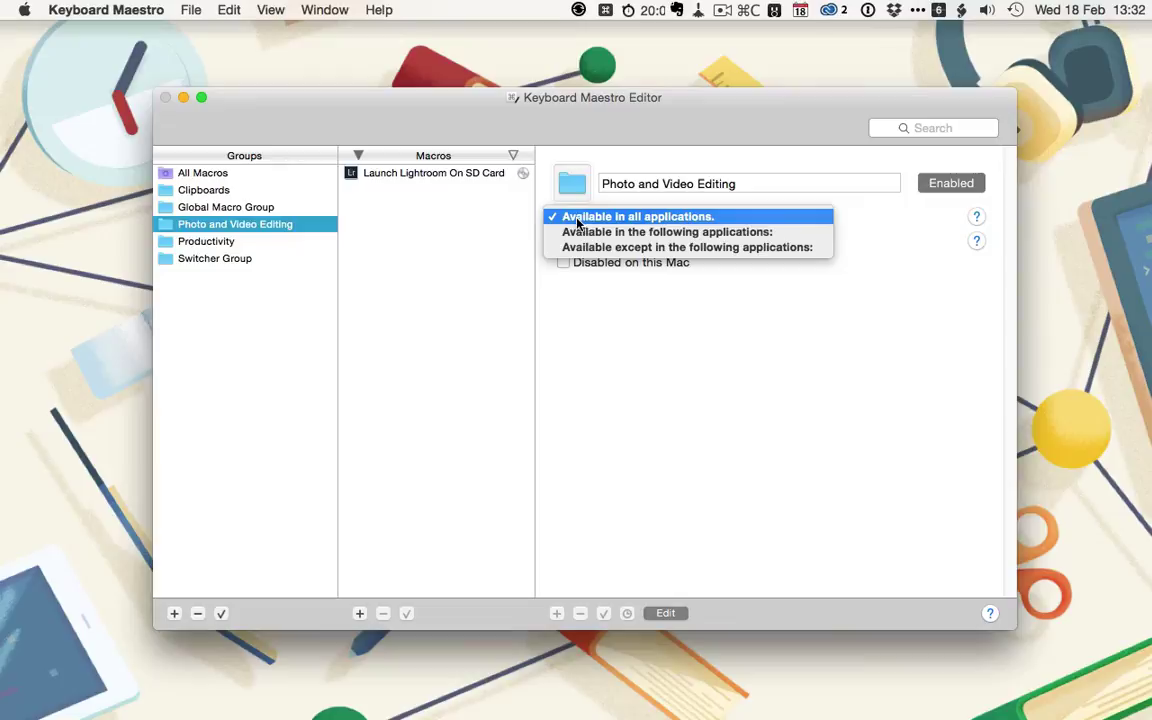
click(598, 316)
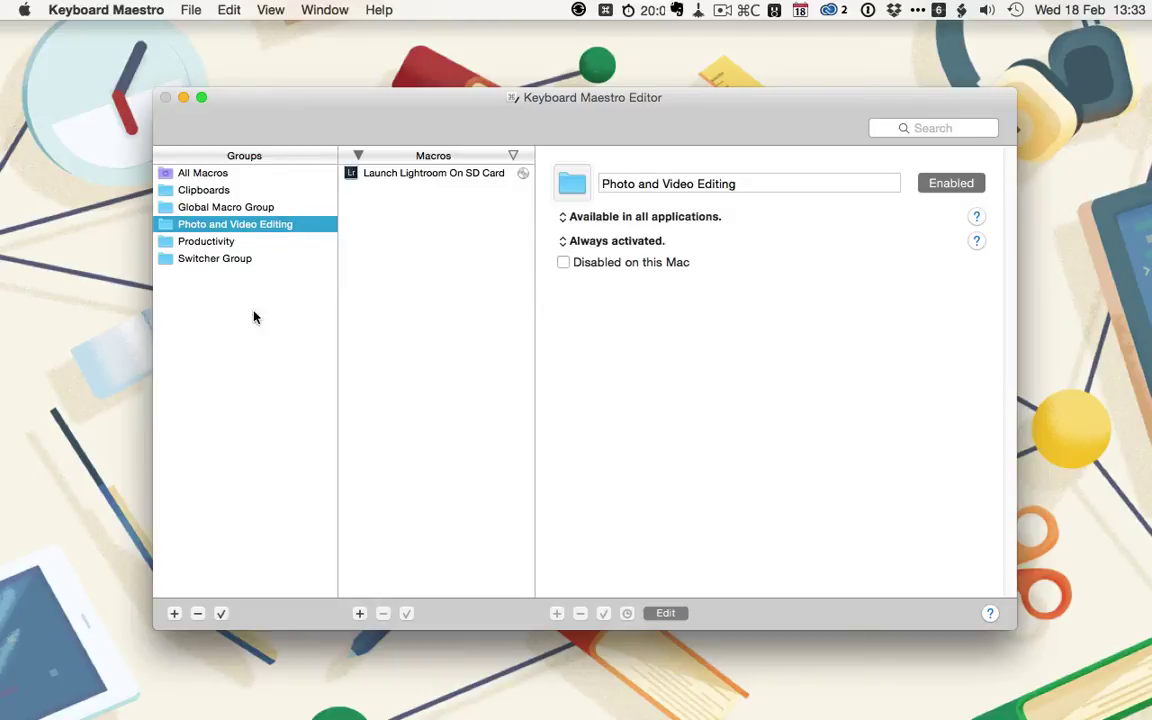
Create a new macro group named "Tuts+ Example Macros"
click(173, 614)
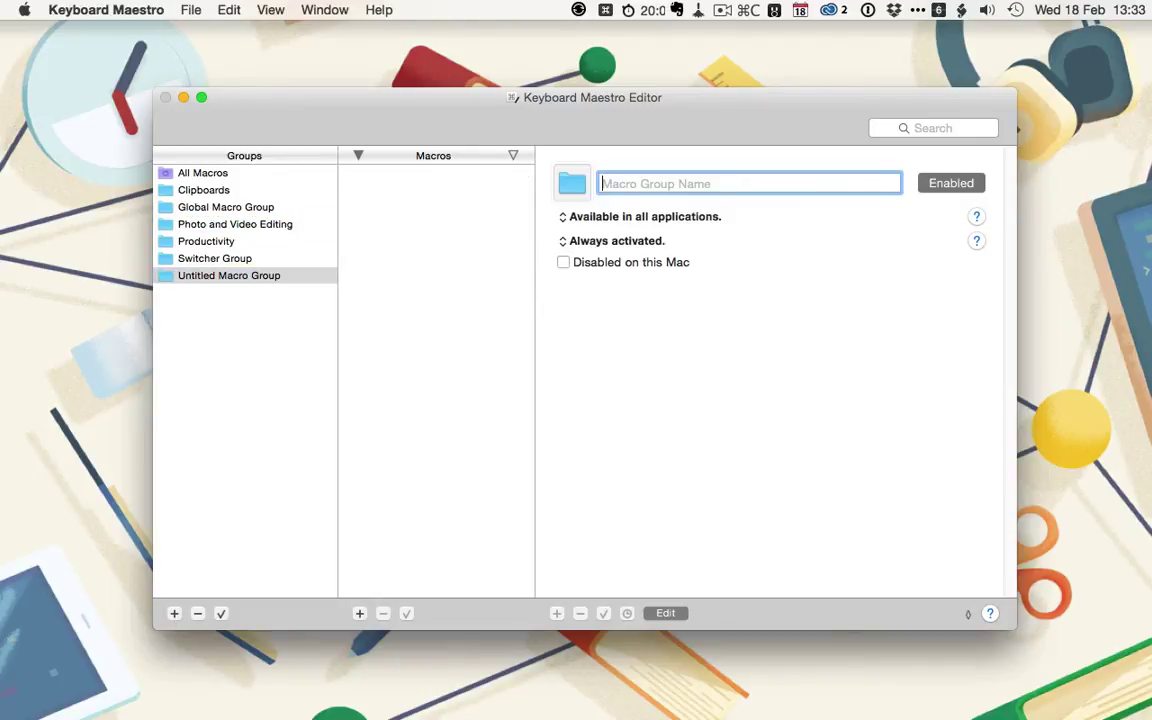
text(Tuts)
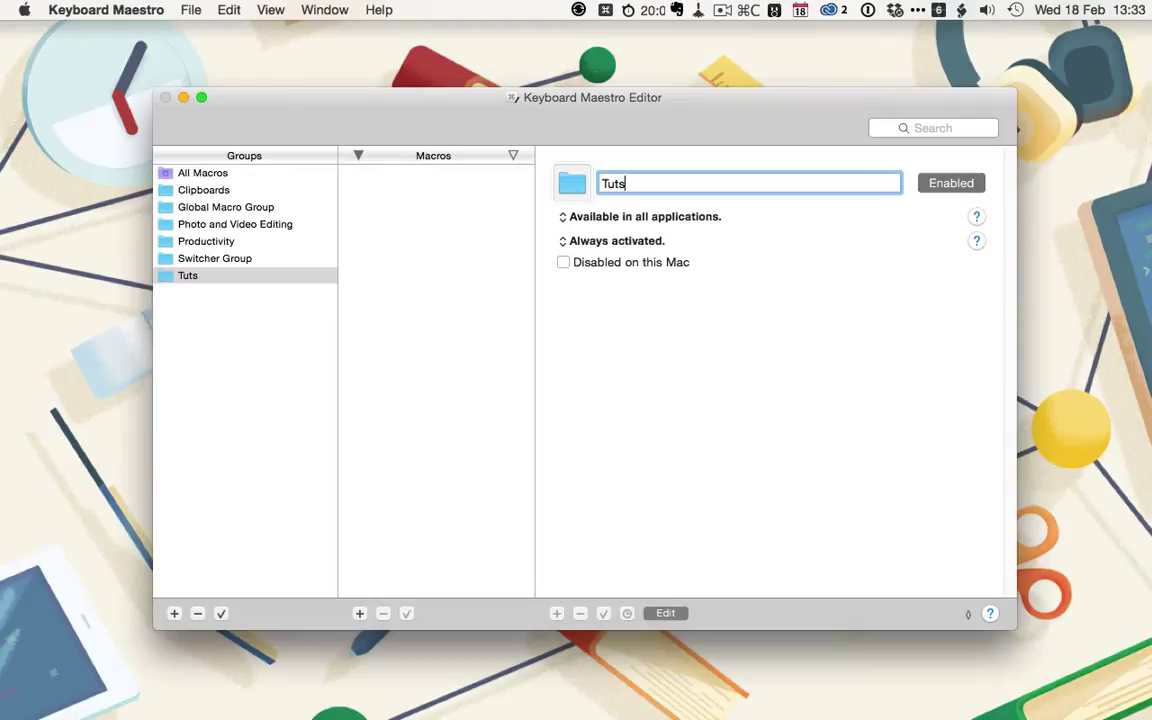
text(+ Example )
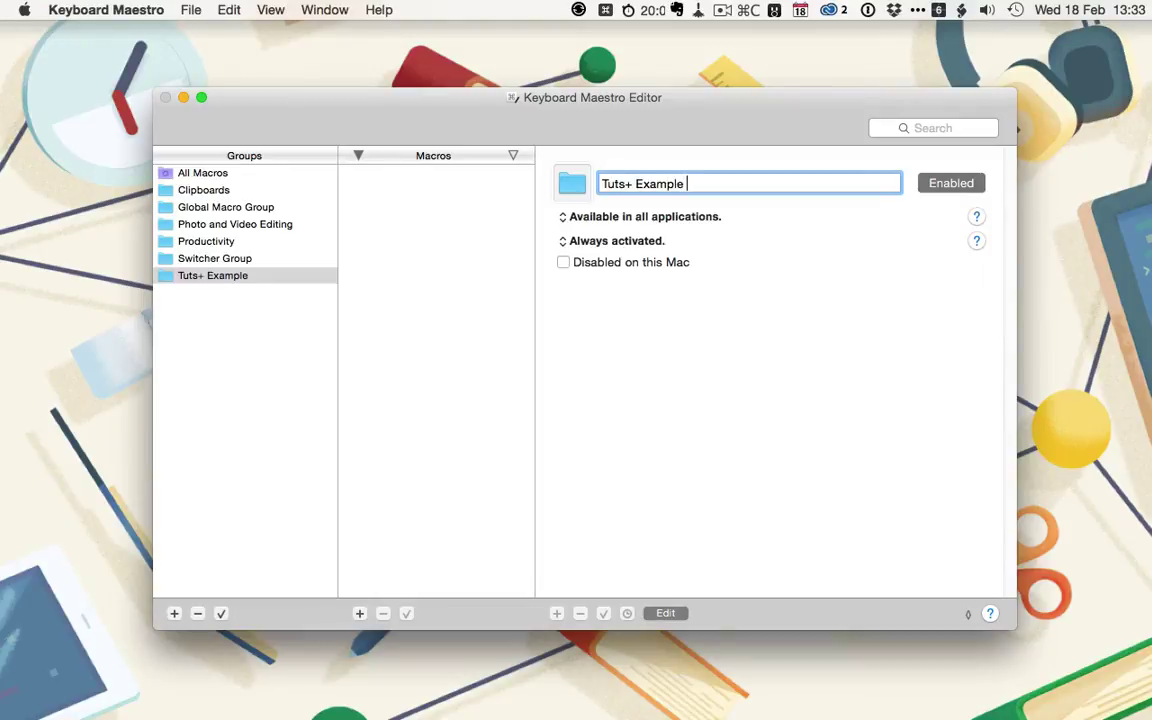
text(Macros)
Add a new macro named "Go to Tuts+" to the Tuts+ Example Macros group
click(361, 613)
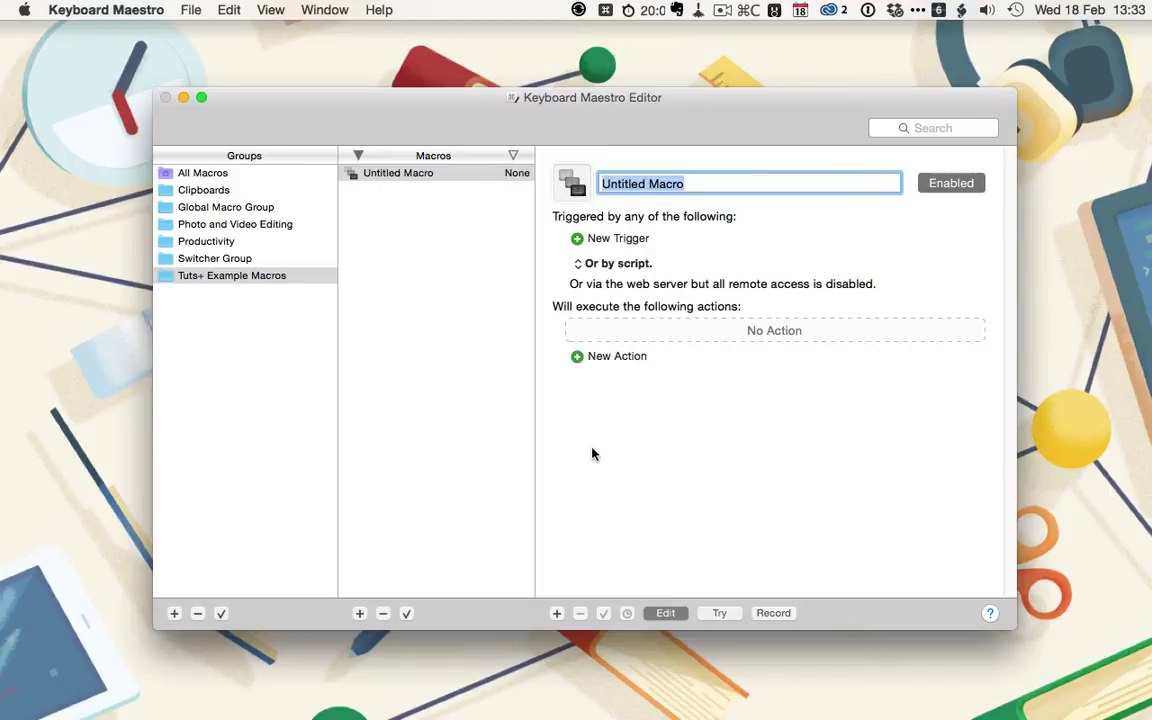
text(Go to)
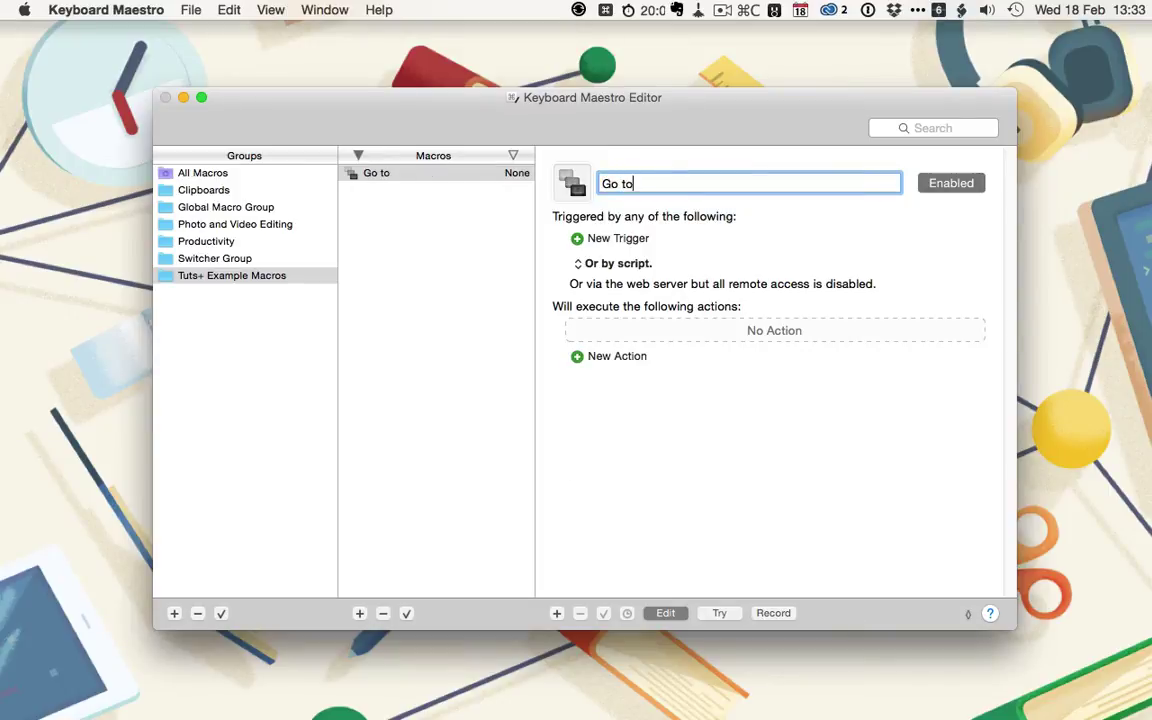
text( Tuts+)
Give the Go to Tuts+ macro a Hot Key Trigger set to Control+Option+Shift+T (⌃⌥⇧T)
click(602, 238)
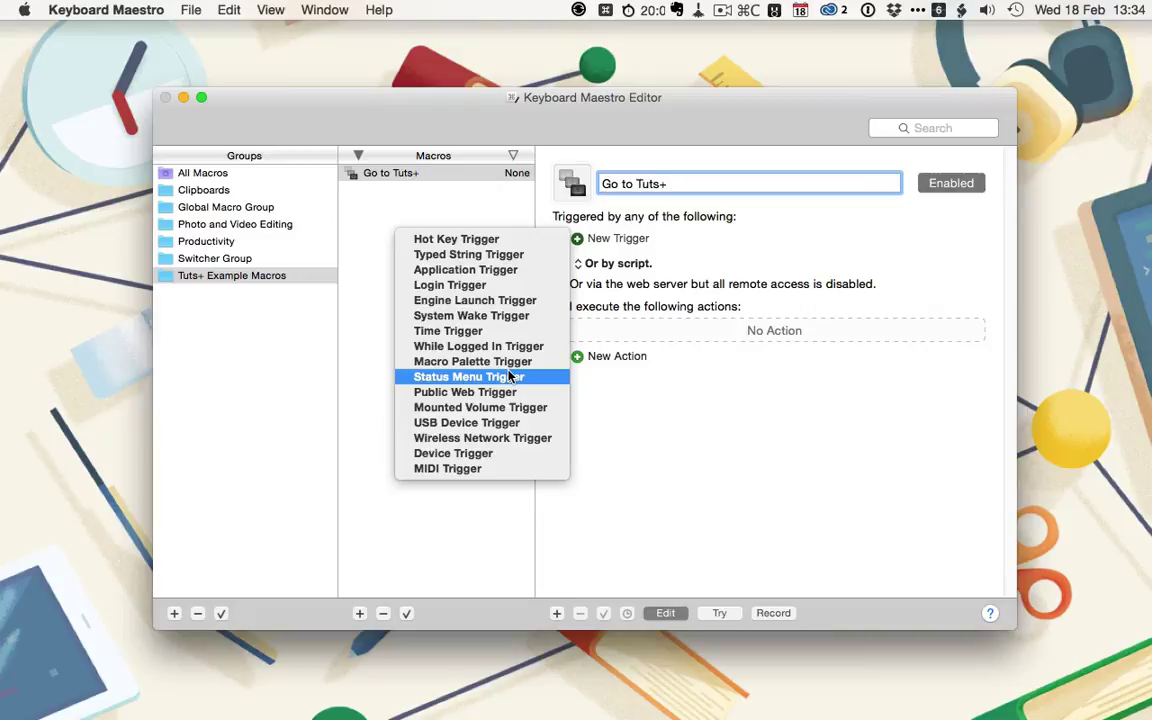
click(476, 239)
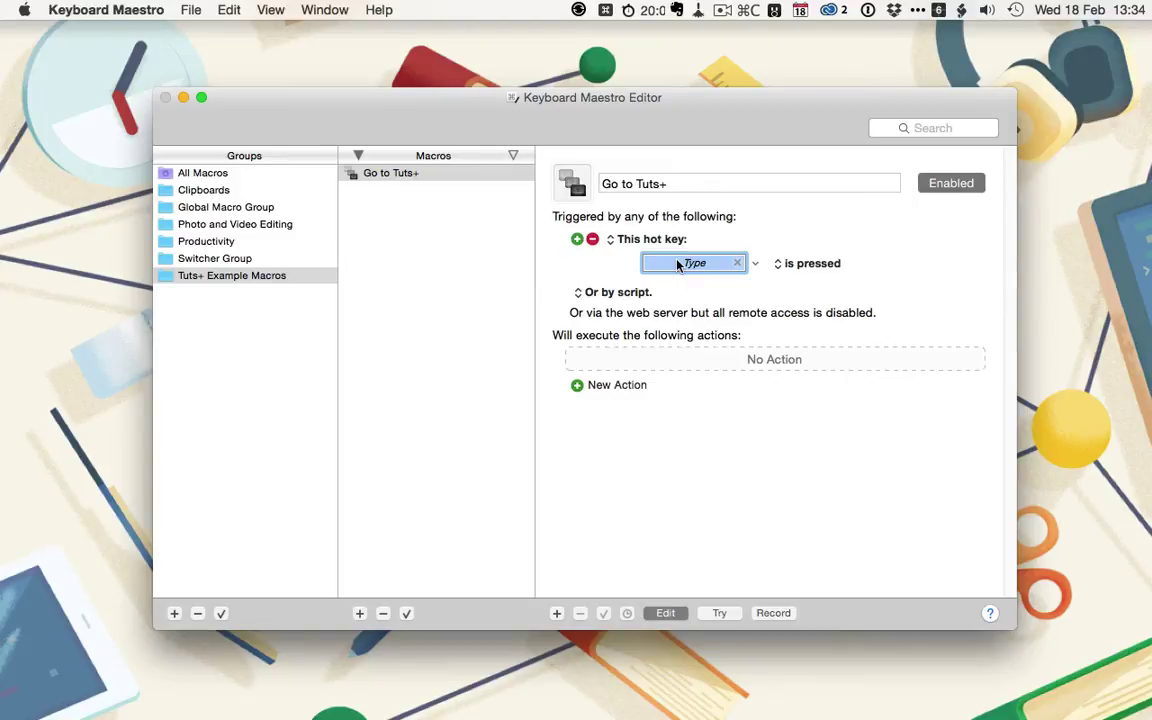
key(ctrl+alt+shift+t)
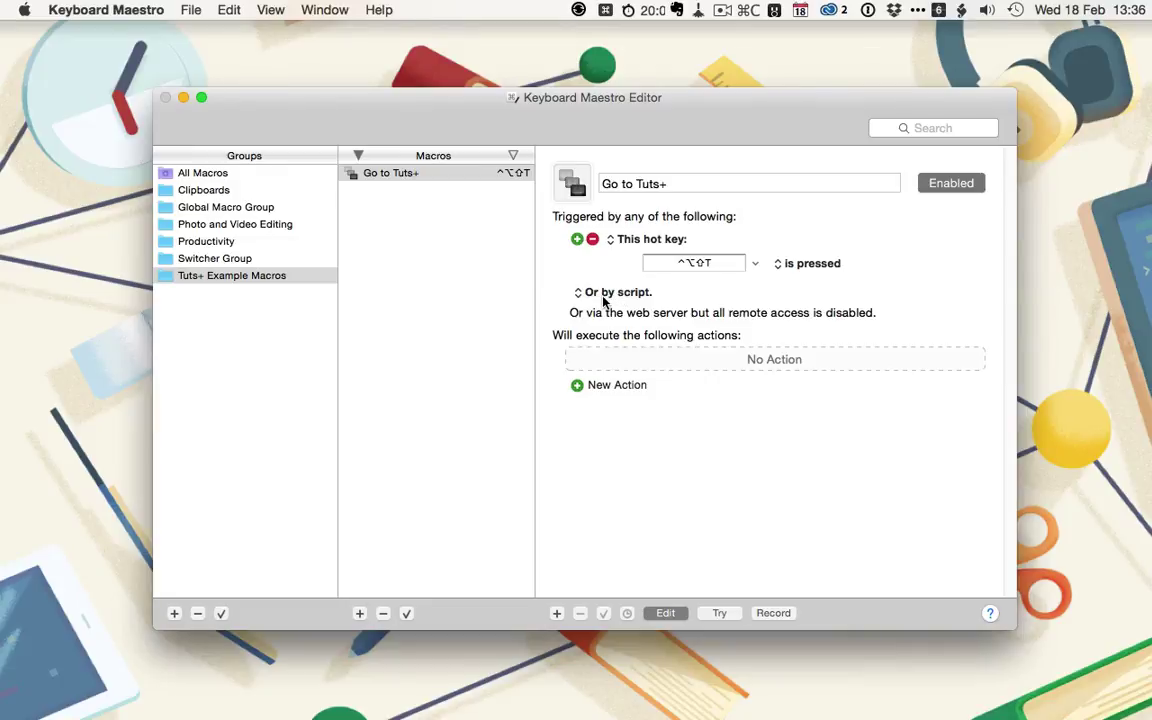
click(609, 389)
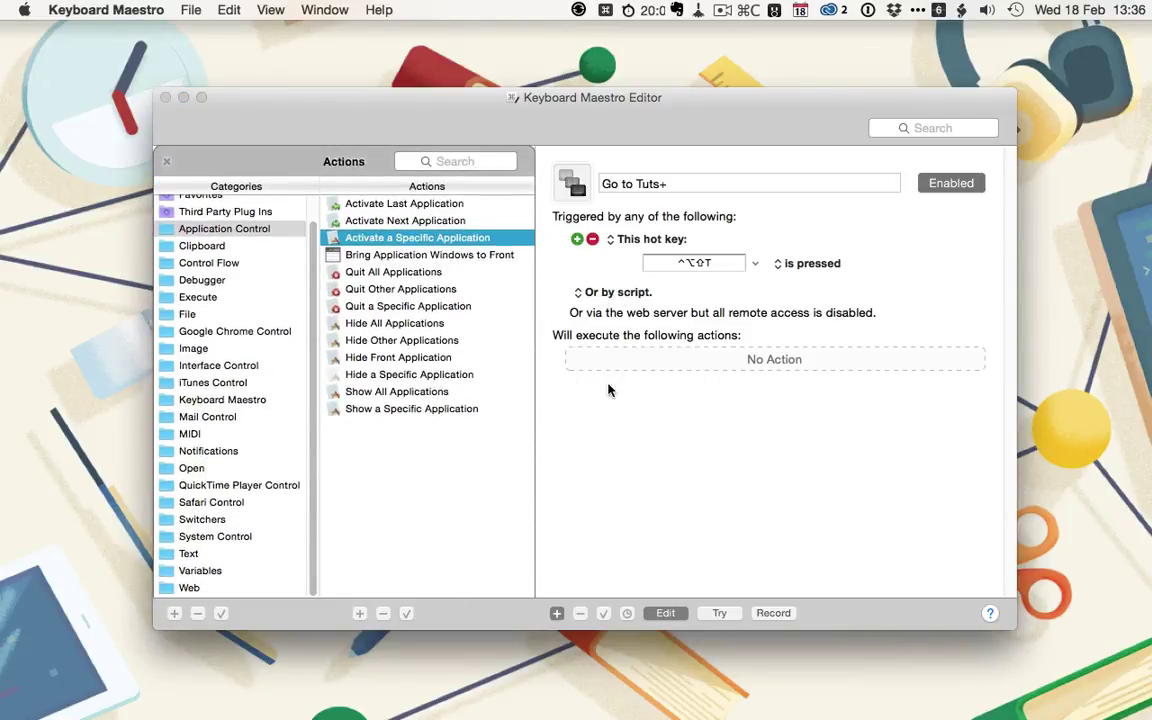
click(238, 335)
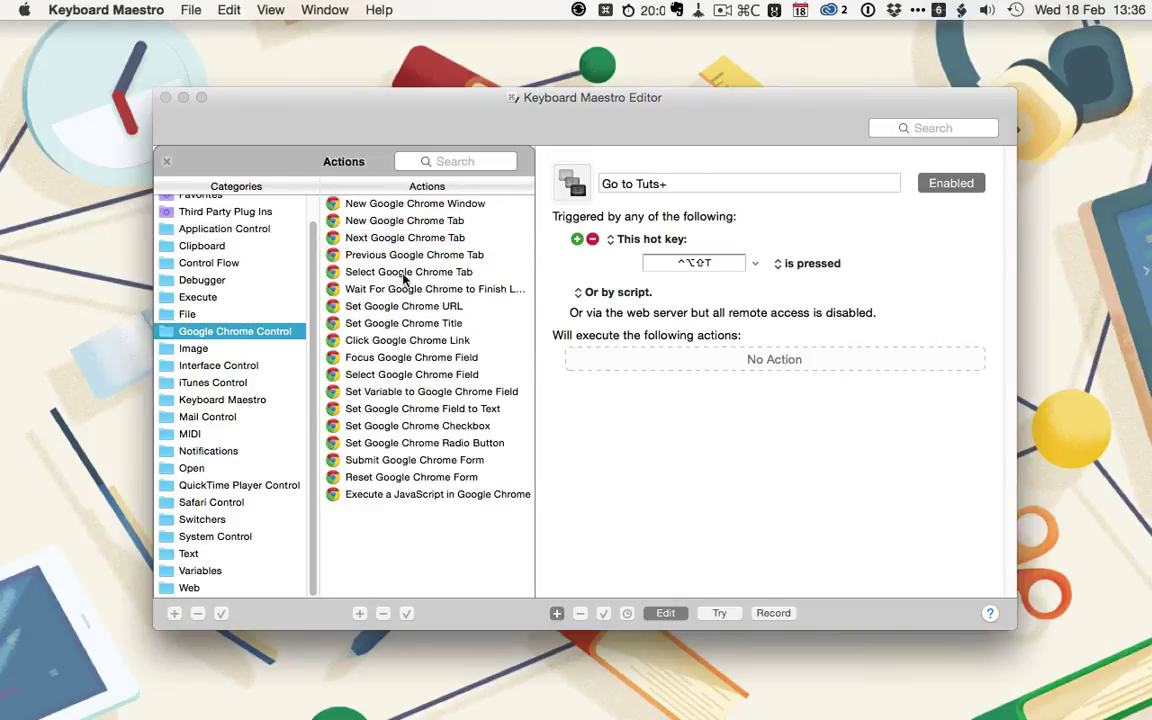
click(423, 224)
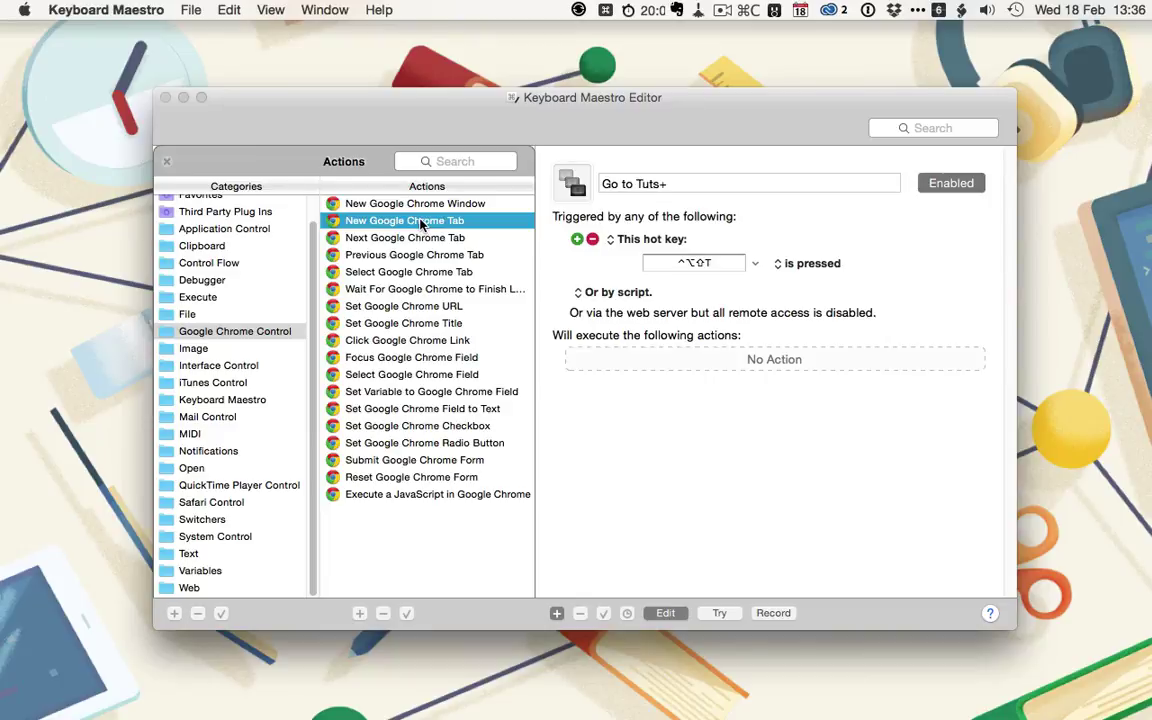
double_click(423, 224)
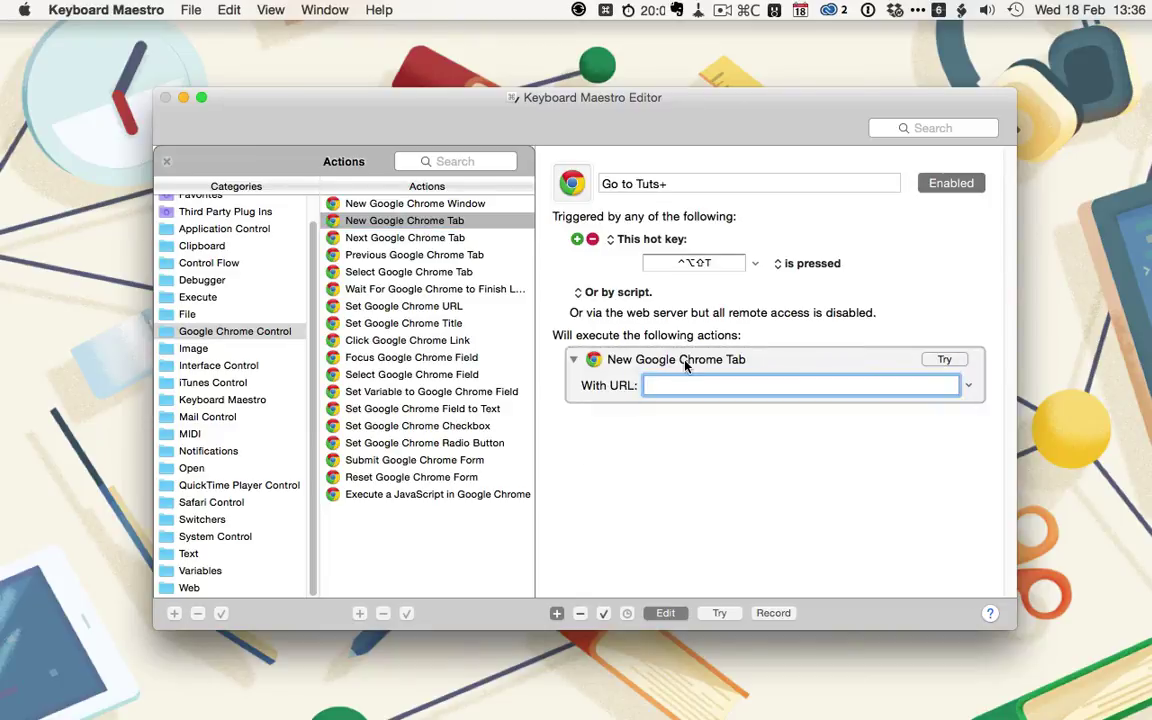
text(htt)
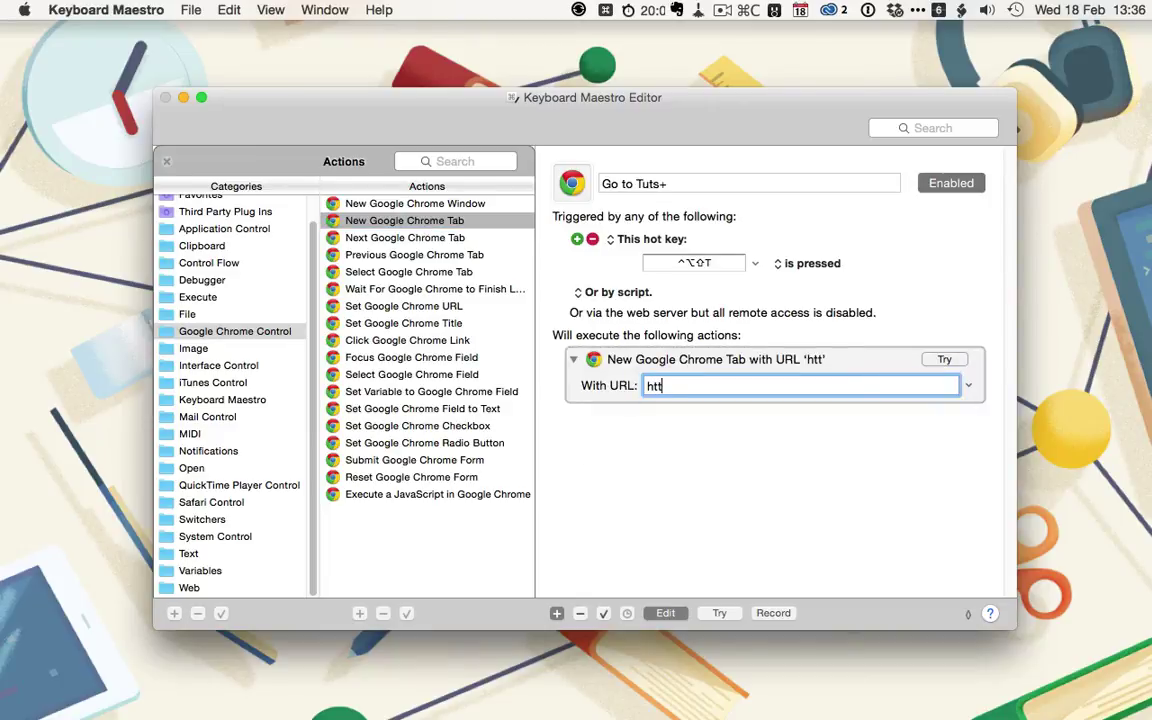
text(p://tutsplu)
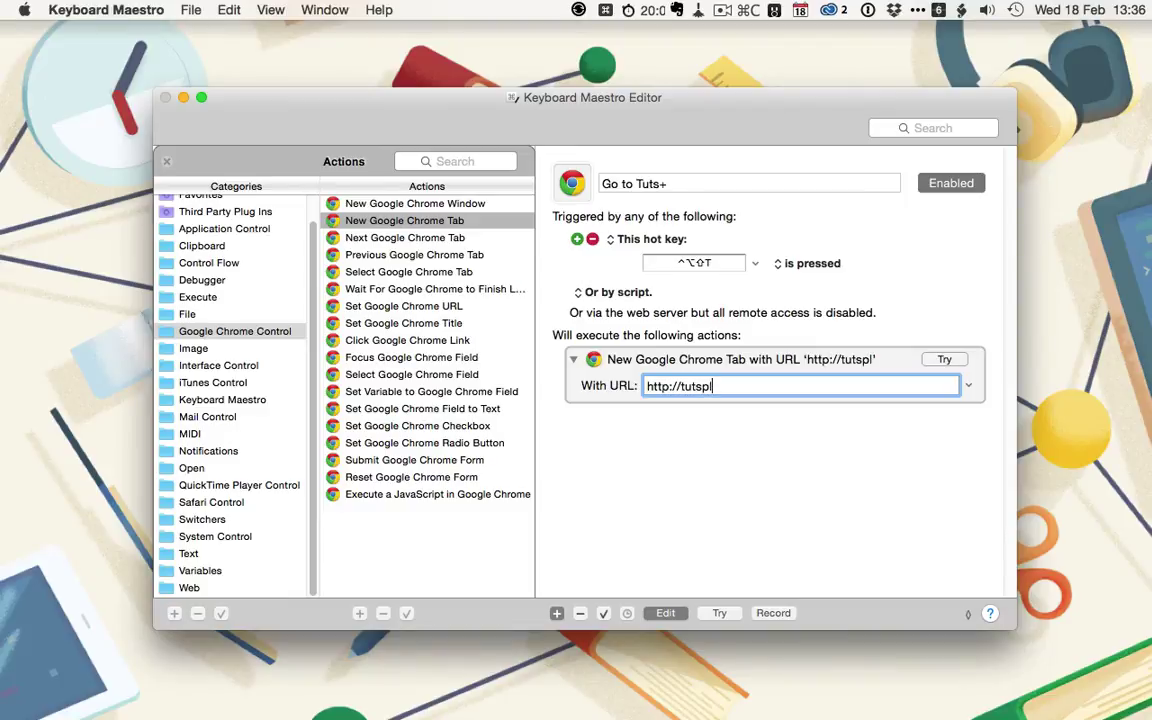
text(s.com)
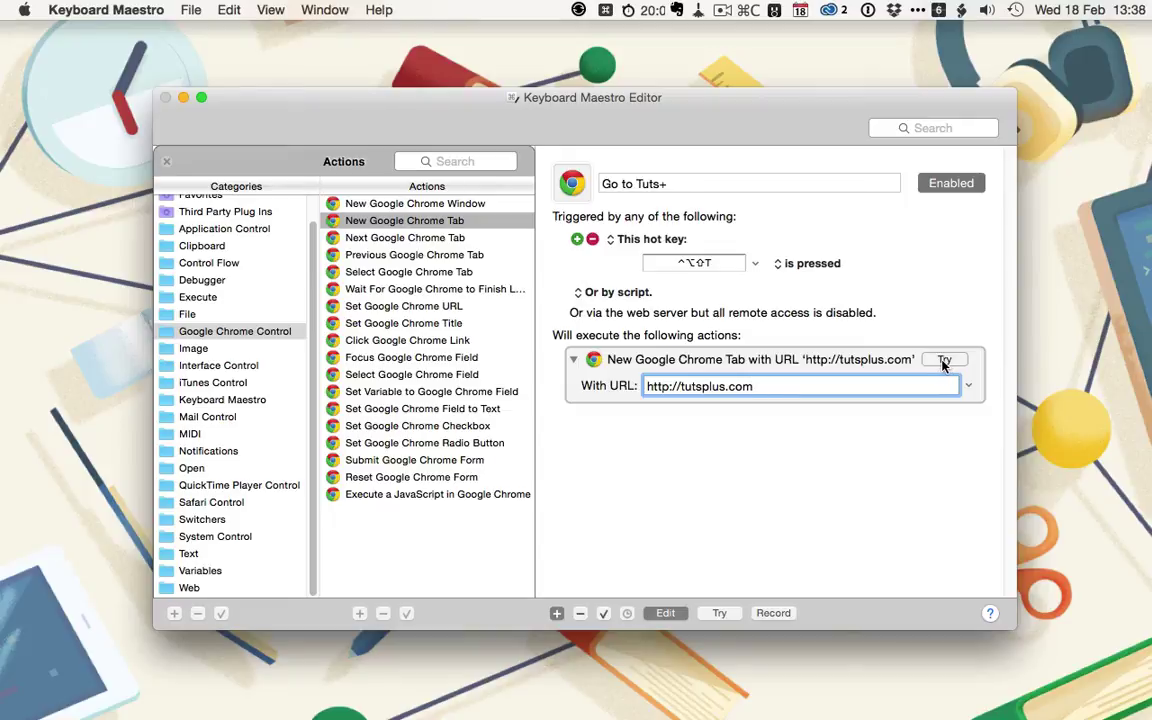
Test the New Google Chrome Tab action, look over the page it opens and return to the macro editor
click(944, 360)
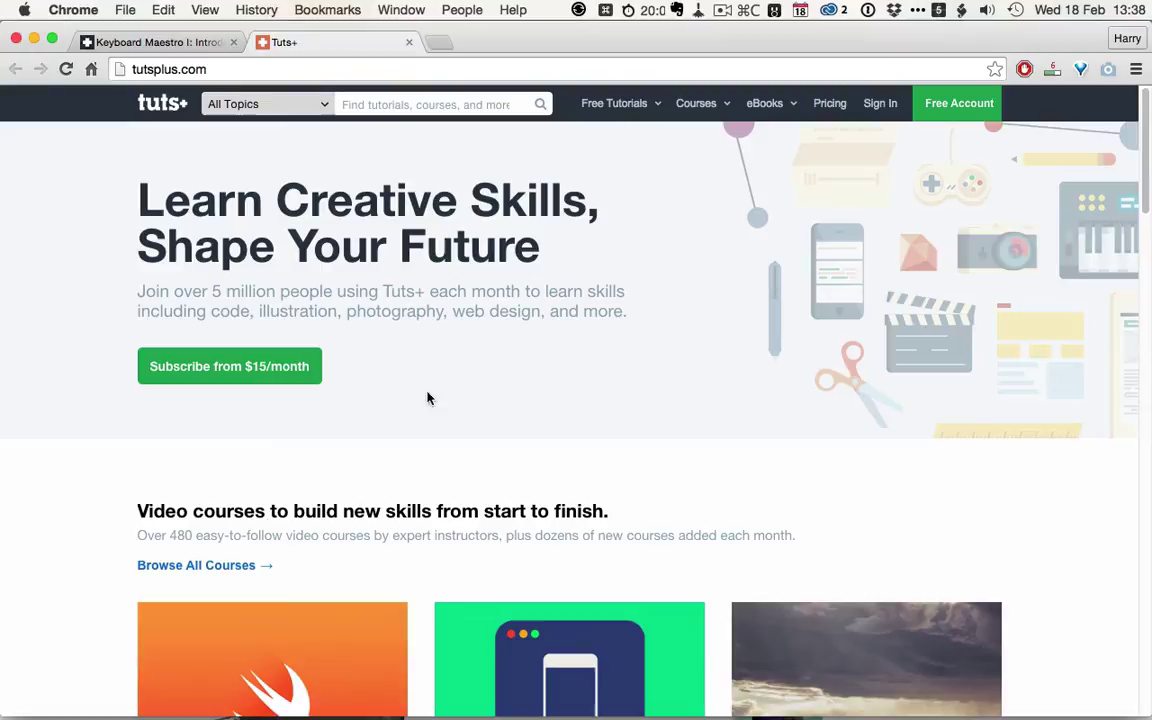
scroll(430, 395, down, 8)
key(super+Tab)
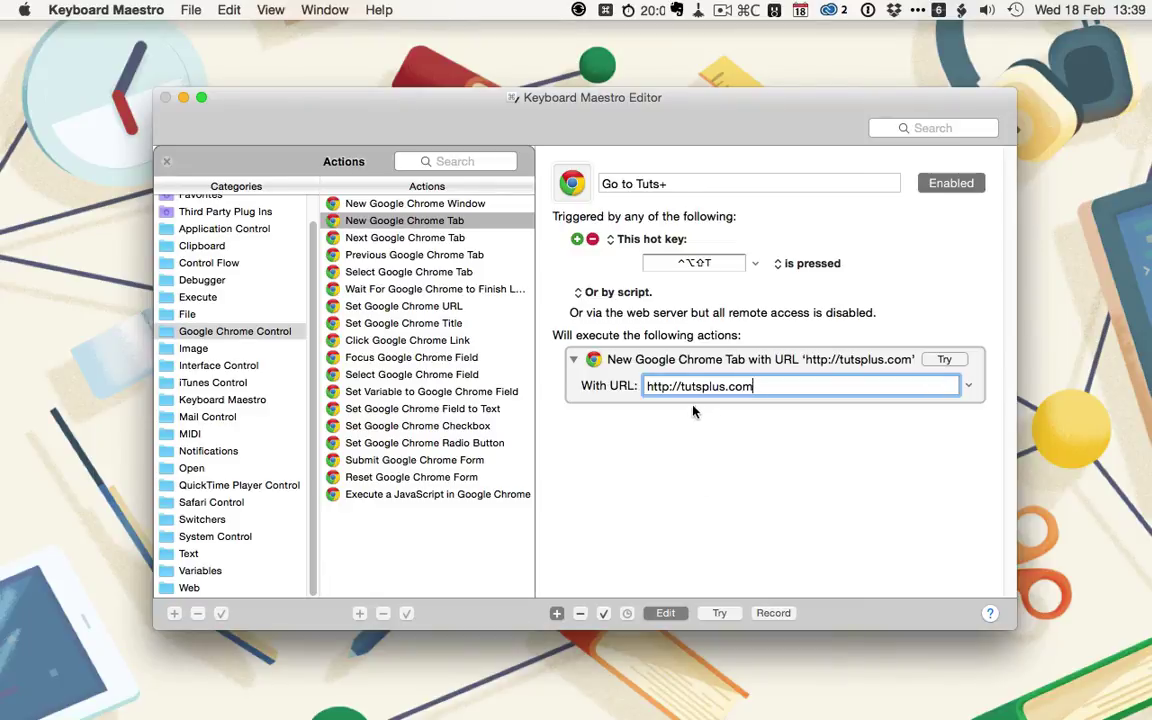
Add an Activate a Specific Application action after the Chrome tab action and set its application to Google Chrome
scroll(238, 229, up, 1)
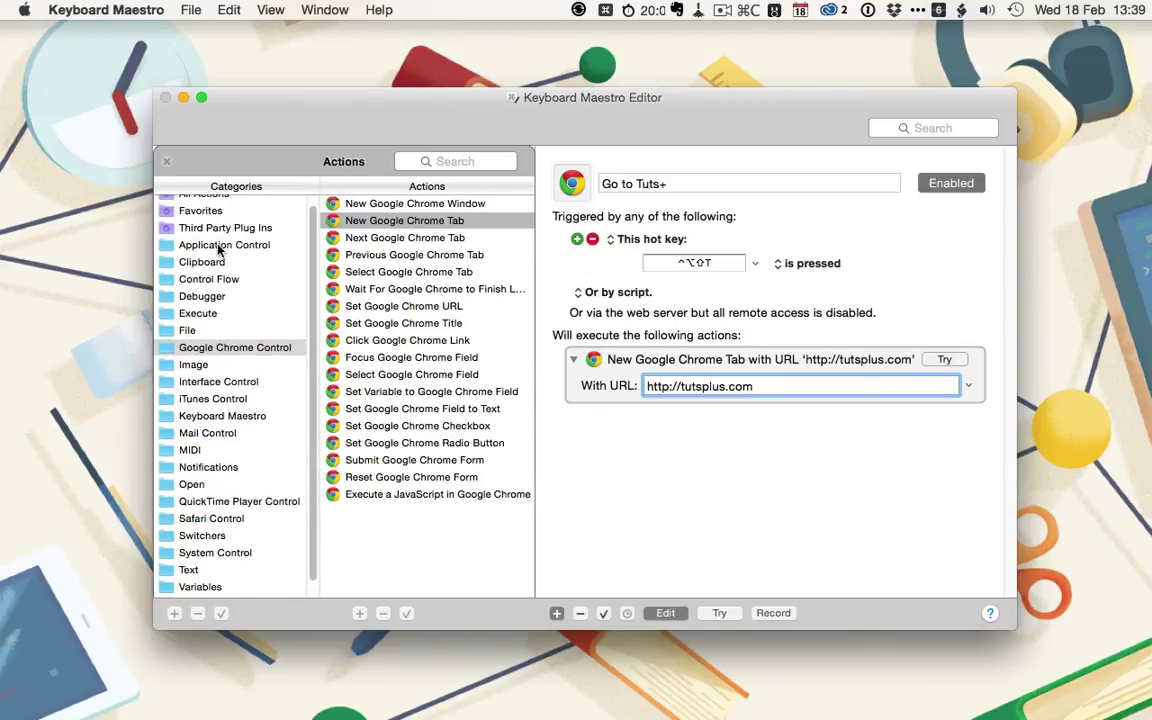
click(236, 243)
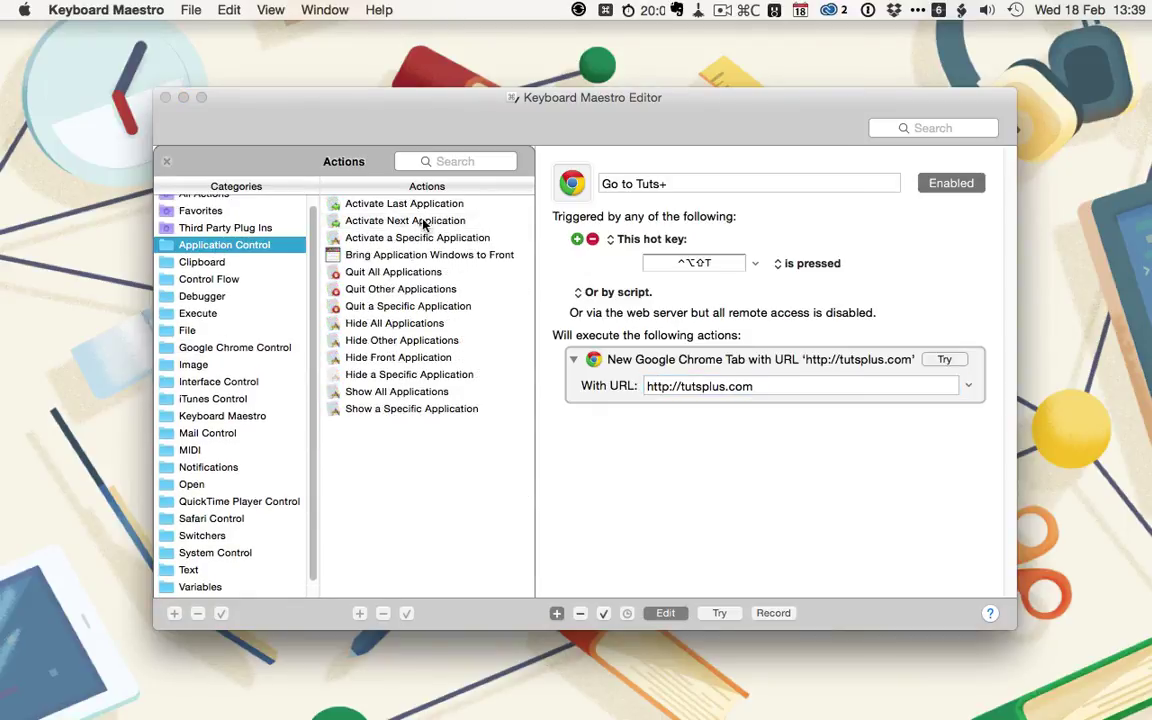
click(392, 238)
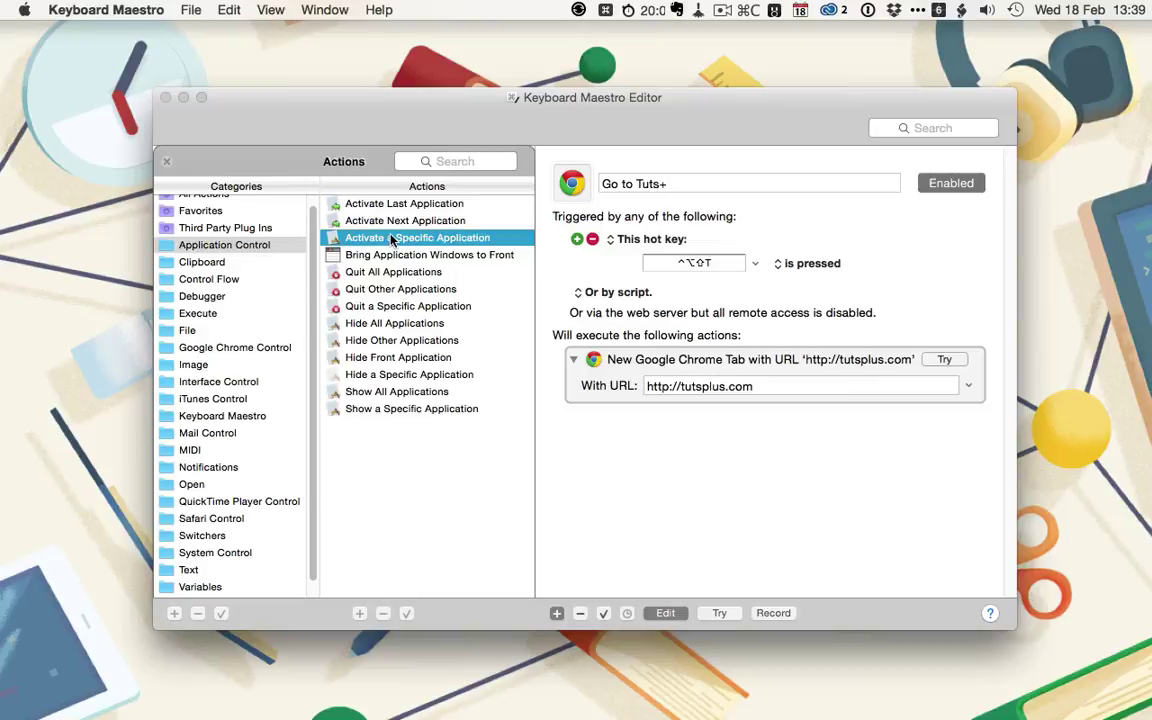
double_click(392, 238)
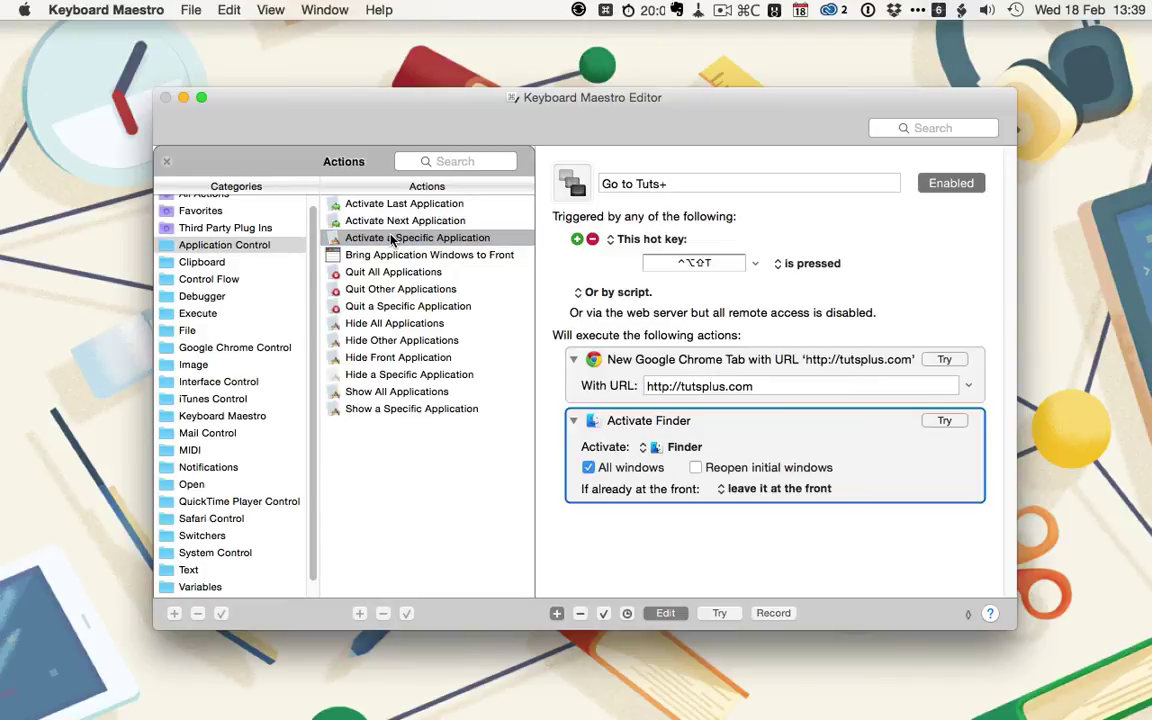
click(672, 451)
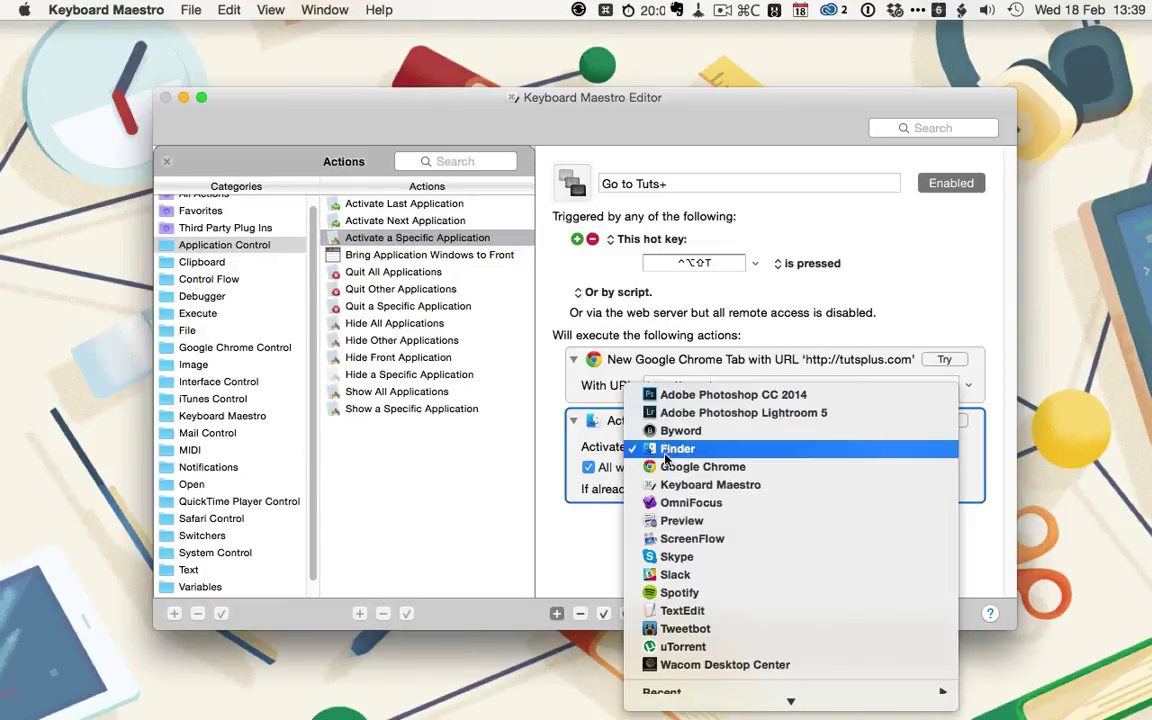
click(665, 467)
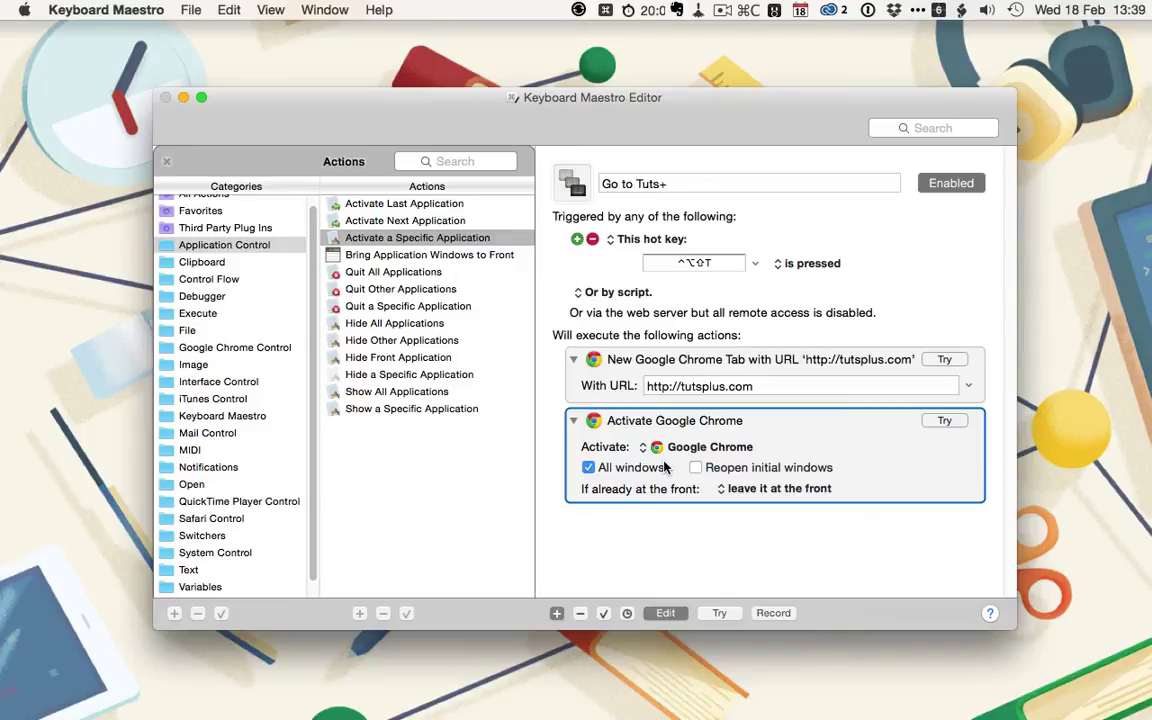
Test the Activate Google Chrome action, run the whole macro by its hot key and return to the macro editor
click(945, 421)
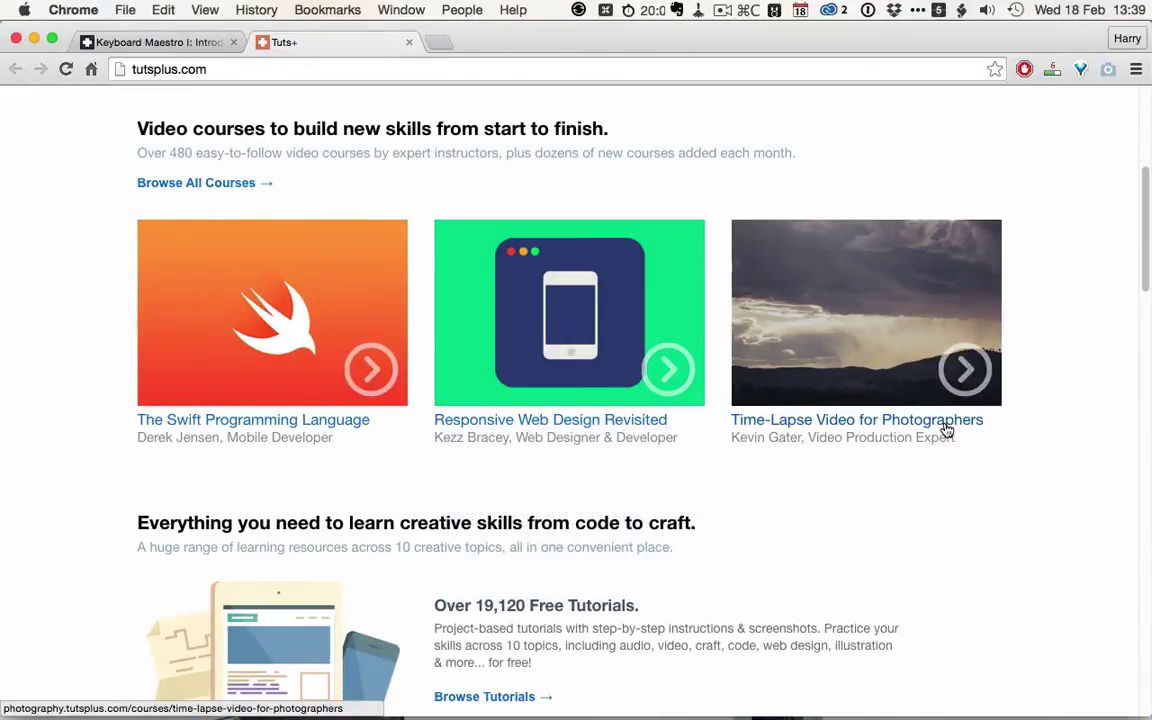
key(super+Tab)
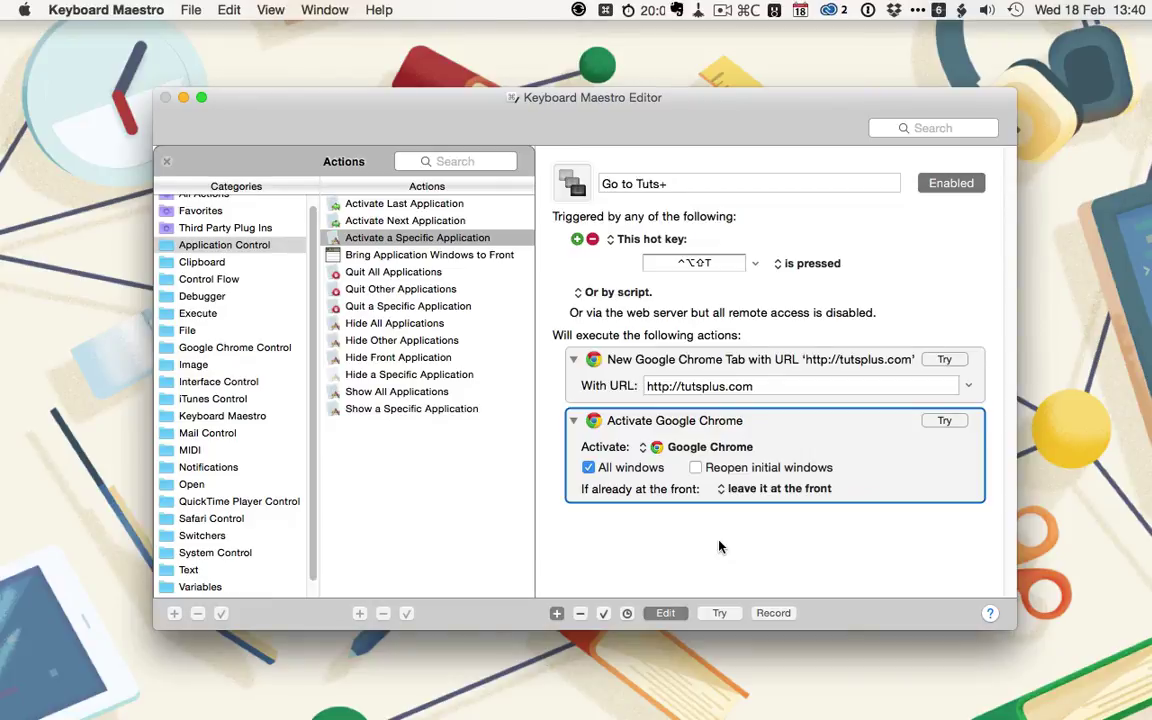
key(ctrl+alt+shift+t)
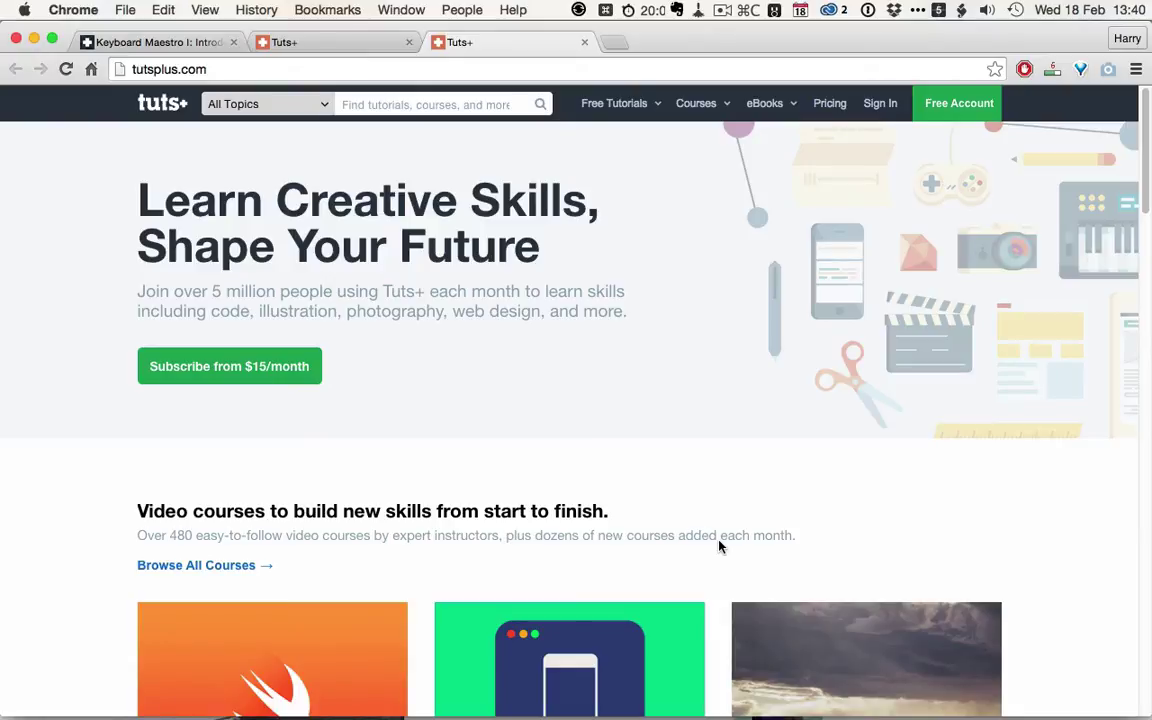
key(super+Tab)
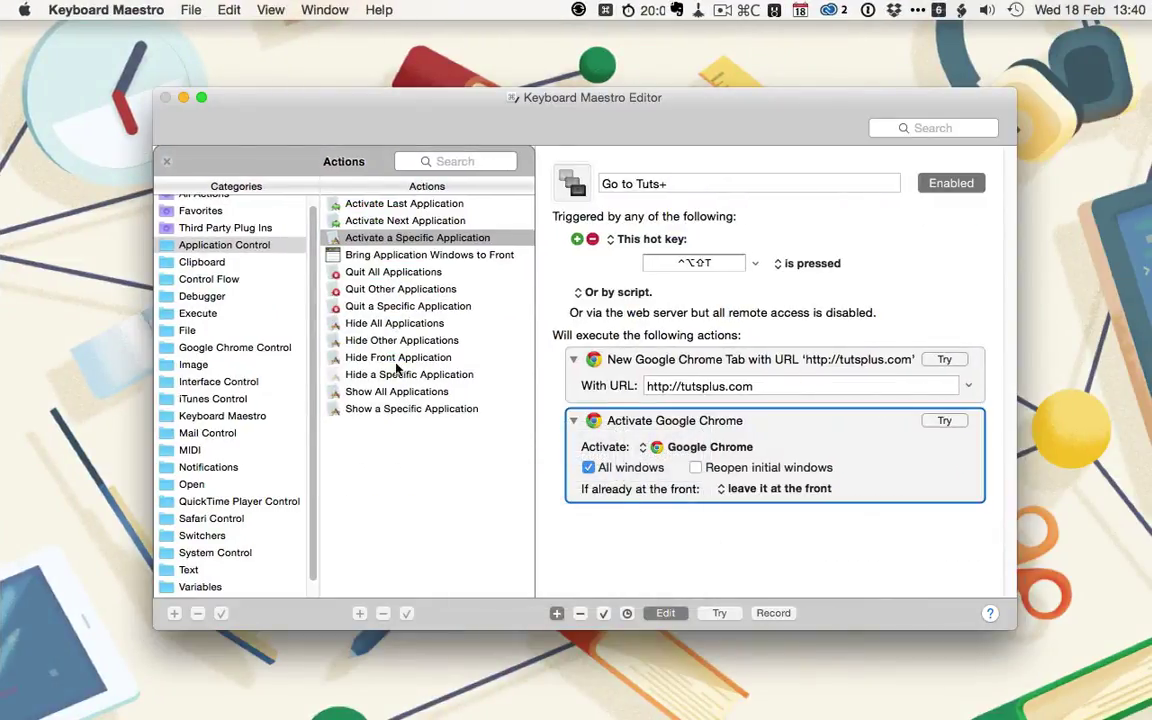
Browse the action categories and the full All Actions list to examine which actions a macro can use
scroll(260, 292, up, 1)
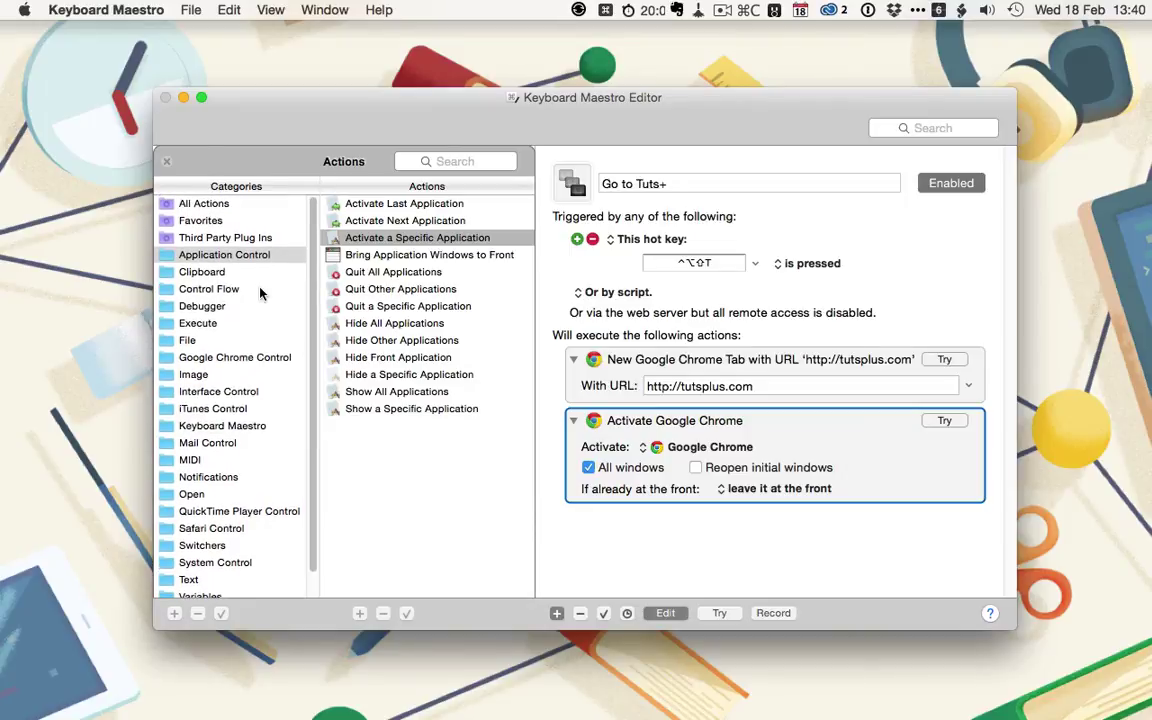
scroll(260, 292, down, 3)
scroll(260, 292, up, 3)
click(208, 204)
scroll(340, 400, down, 15)
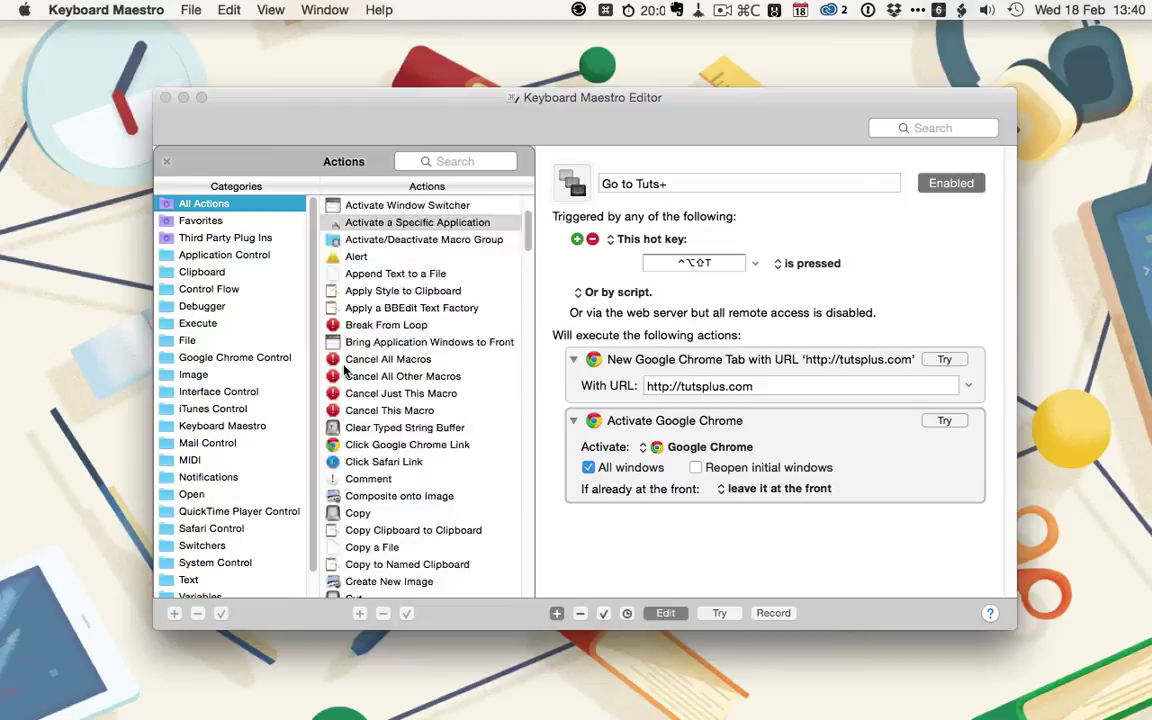
scroll(344, 369, down, 10)
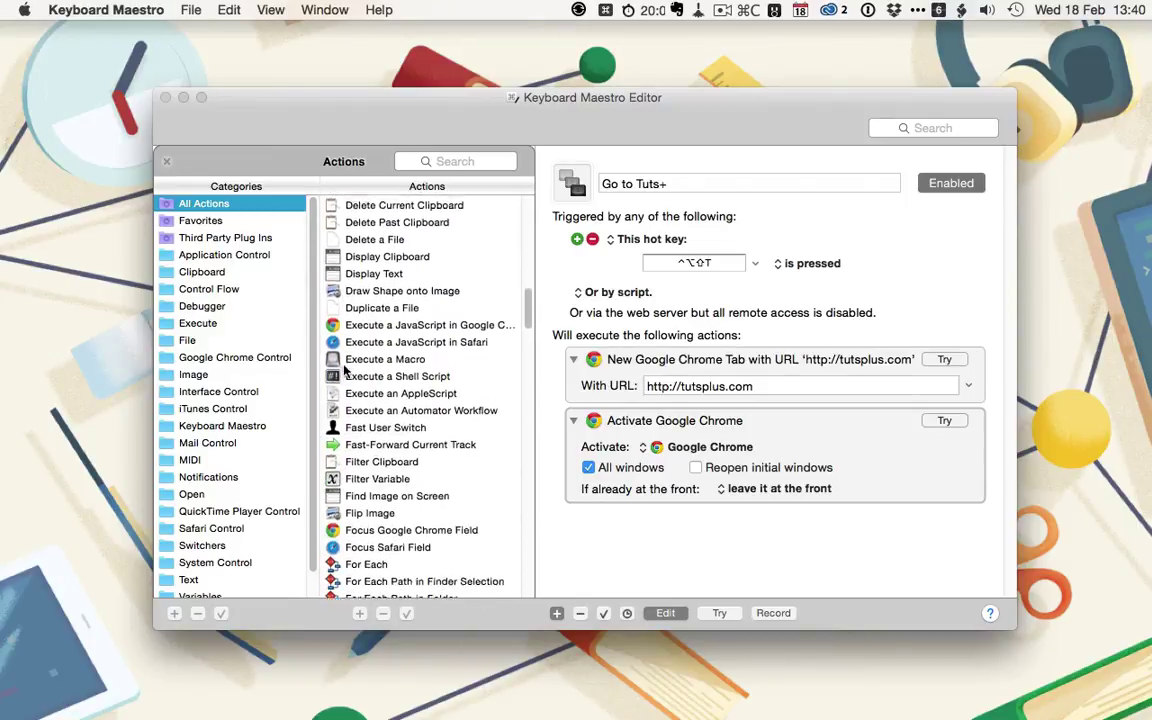
scroll(344, 369, down, 10)
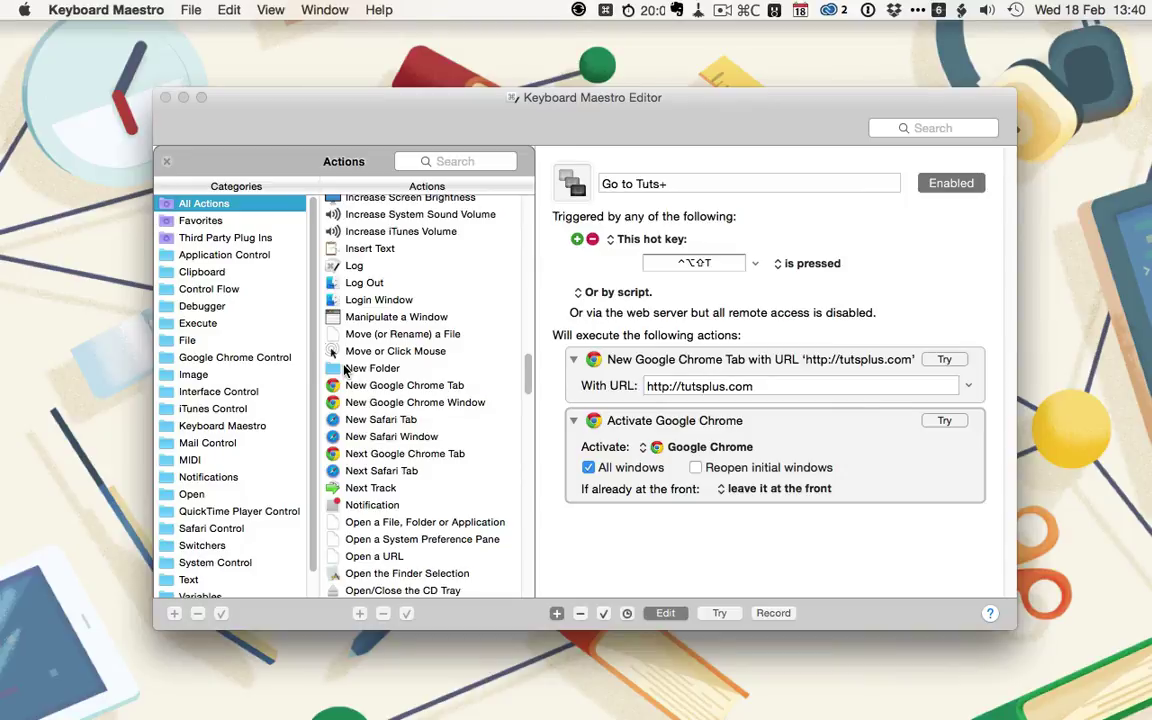
scroll(344, 369, up, 20)
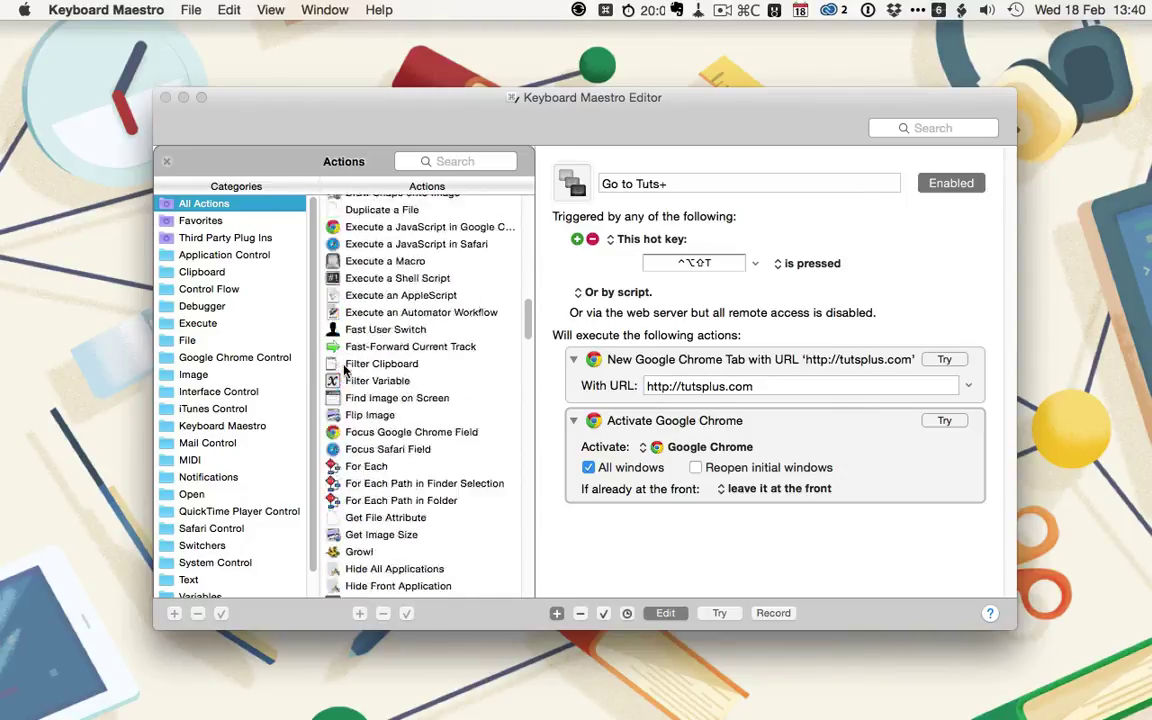
scroll(344, 369, up, 3)
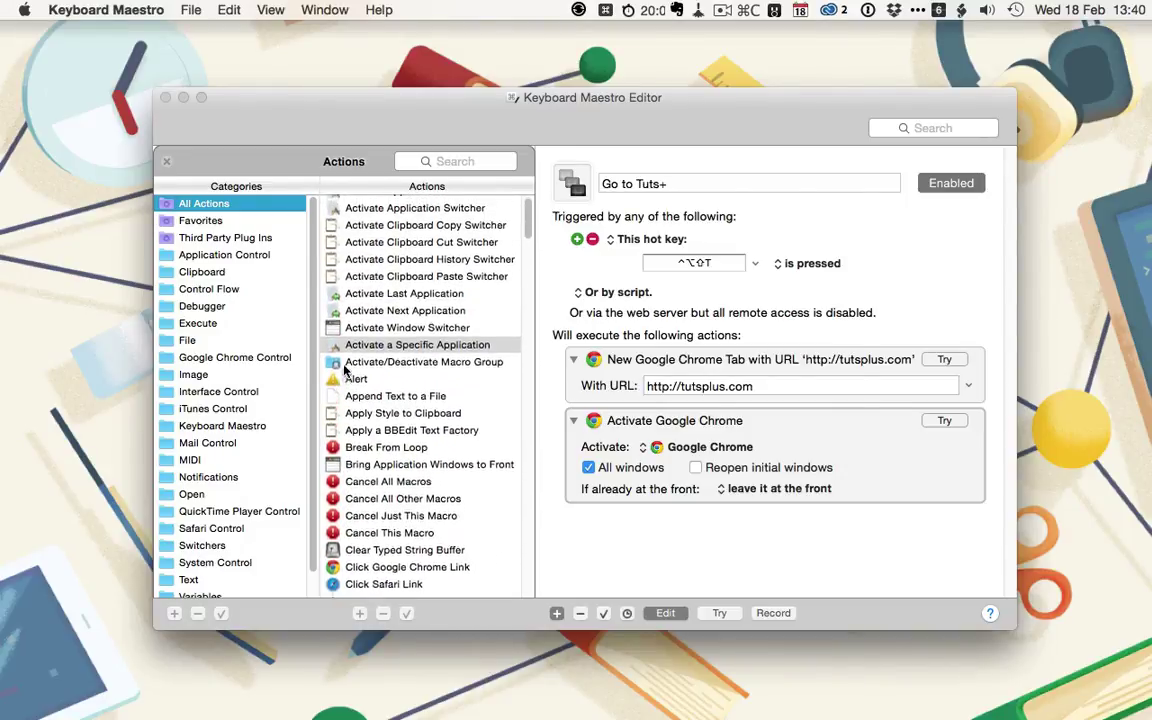